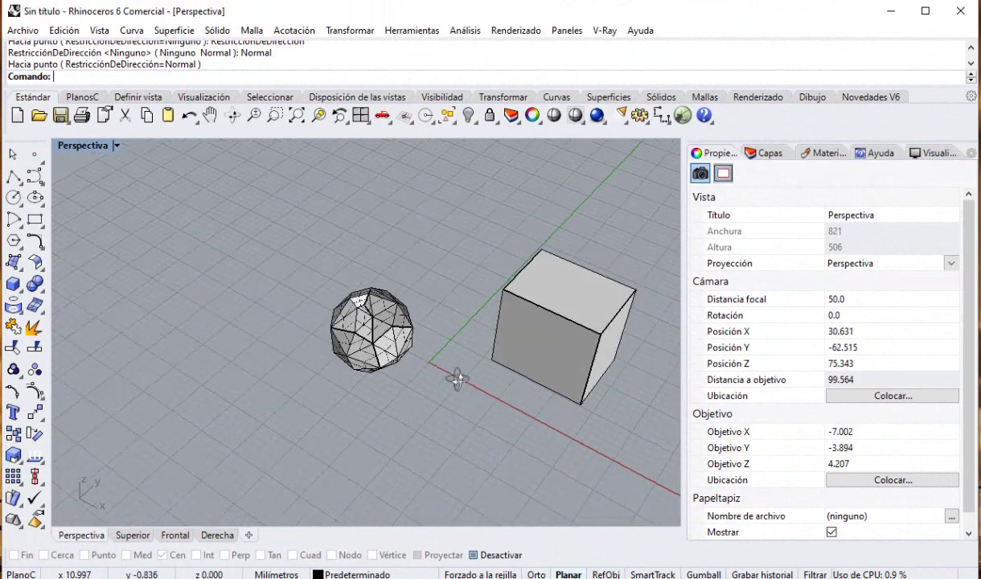
- Examine the cube and the faceted sphere from several angles, selecting each solid in turn
{"action": "right_click_drag", "start_coordinate": [453, 377], "coordinate": [440, 364]}
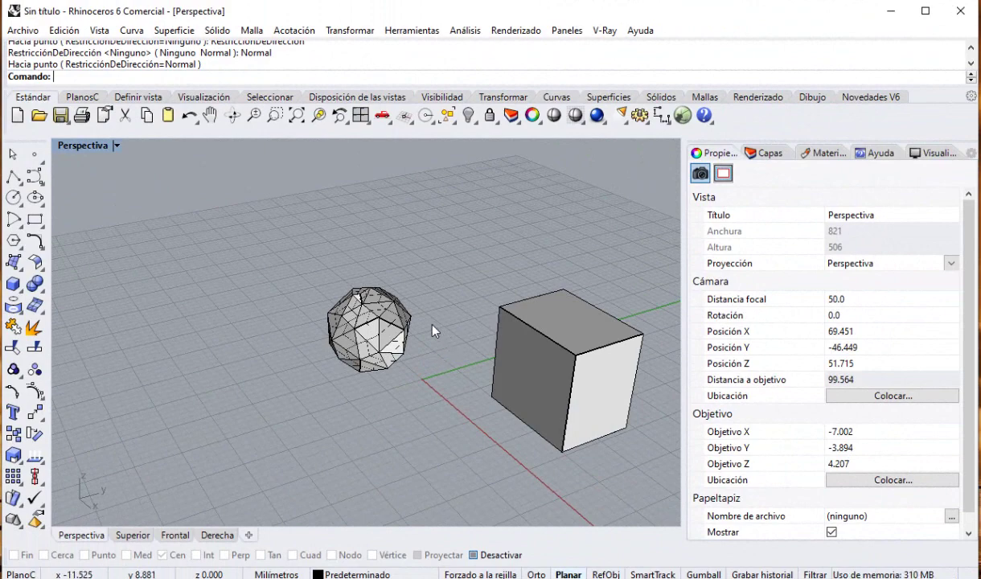
{"action": "right_click_drag", "start_coordinate": [432, 330], "coordinate": [519, 303]}
{"action": "left_click", "coordinate": [562, 309]}
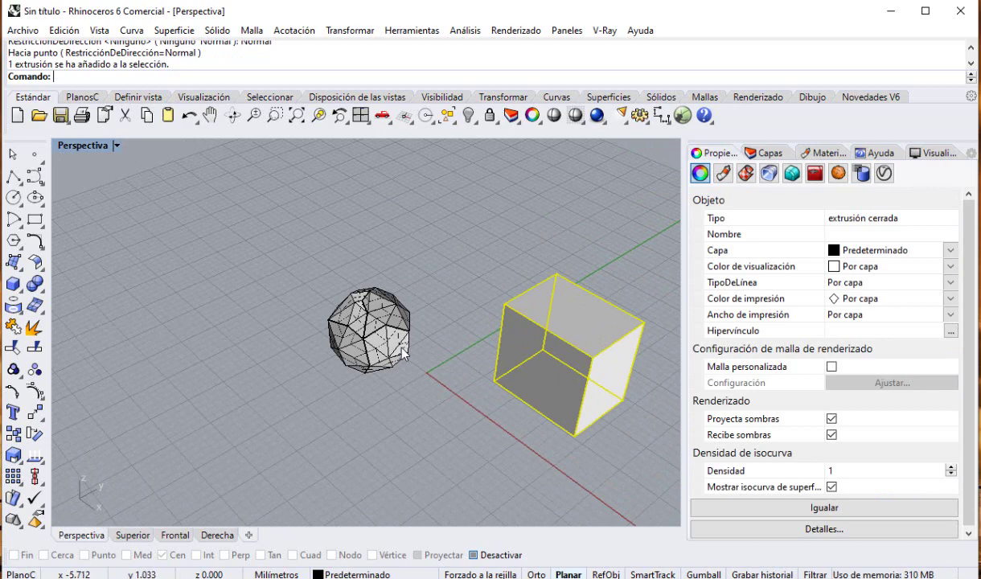
{"action": "right_click_drag", "start_coordinate": [377, 337], "coordinate": [241, 321]}
{"action": "left_click", "coordinate": [376, 343]}
{"action": "left_click", "coordinate": [299, 236]}
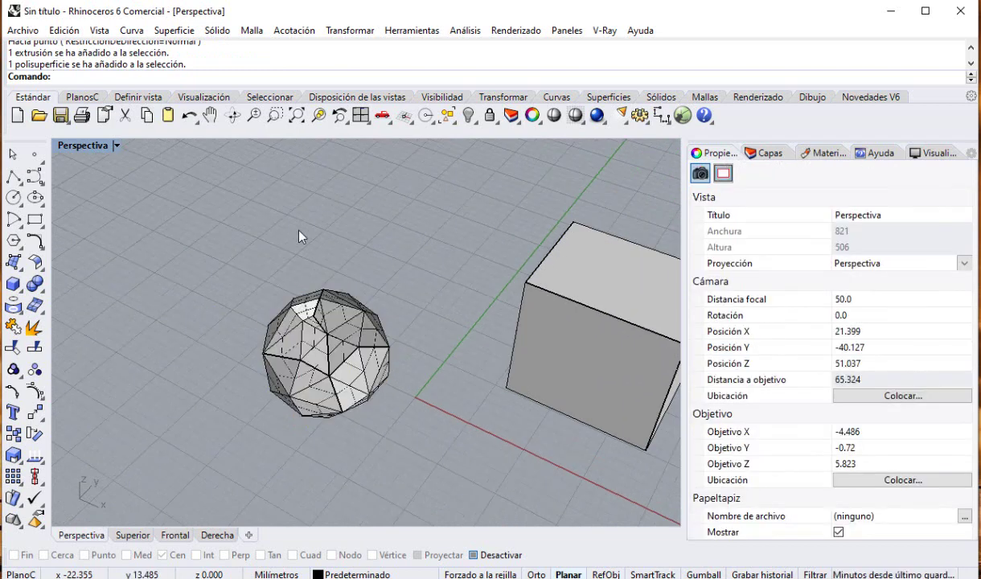
- Start MoveFace and choose one small triangular face on the upper front of the faceted sphere as the face to move
{"action": "left_click", "coordinate": [41, 291]}
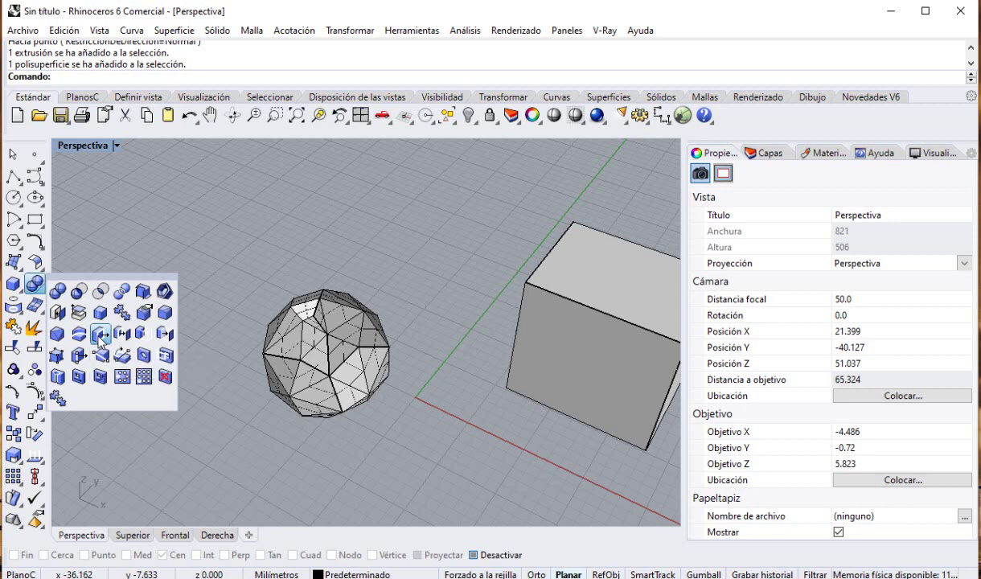
{"action": "left_click", "coordinate": [100, 334]}
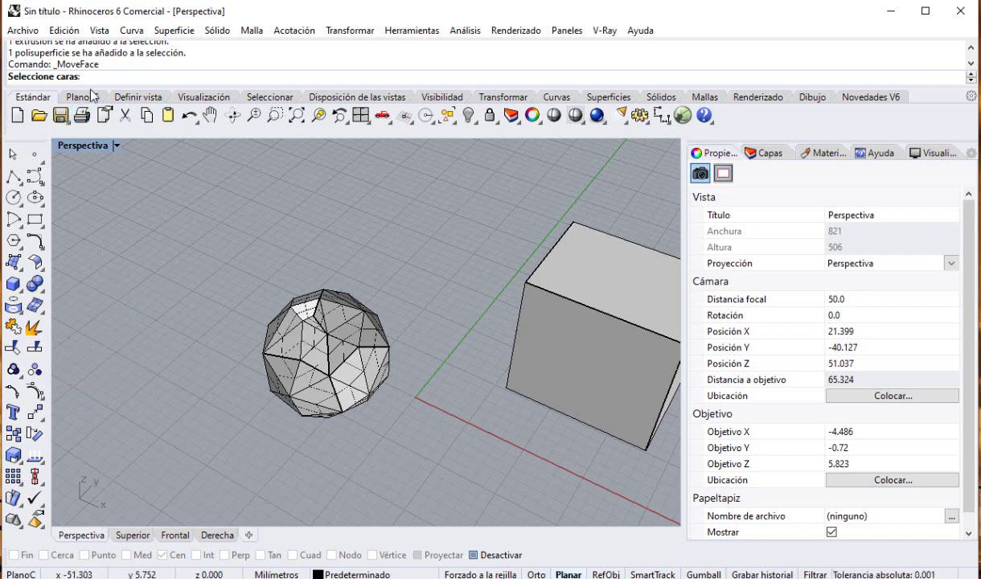
{"action": "left_click", "coordinate": [314, 344]}
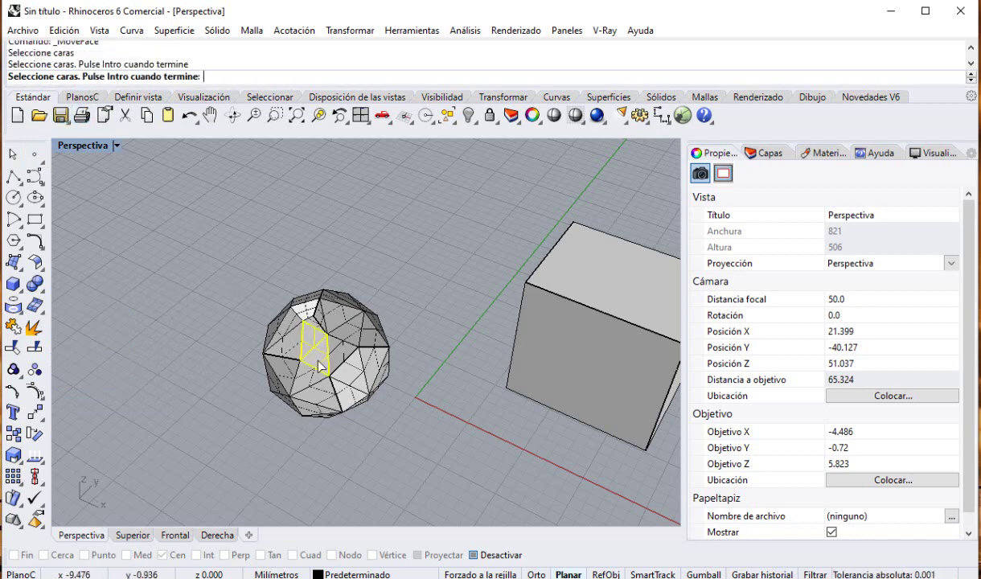
{"action": "left_click", "coordinate": [364, 372]}
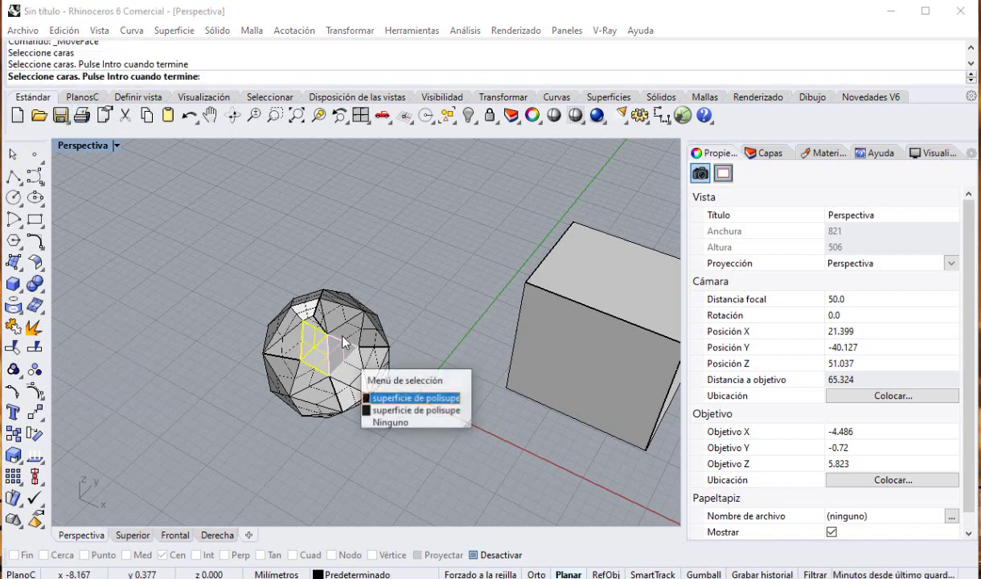
{"action": "left_click", "coordinate": [389, 398]}
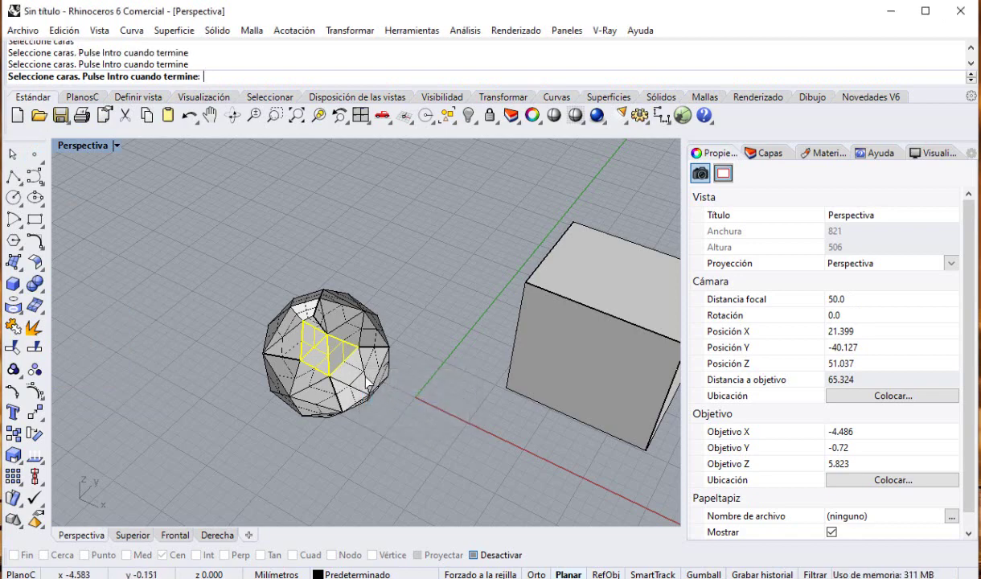
{"action": "left_click", "coordinate": [334, 352], "text": "ctrl"}
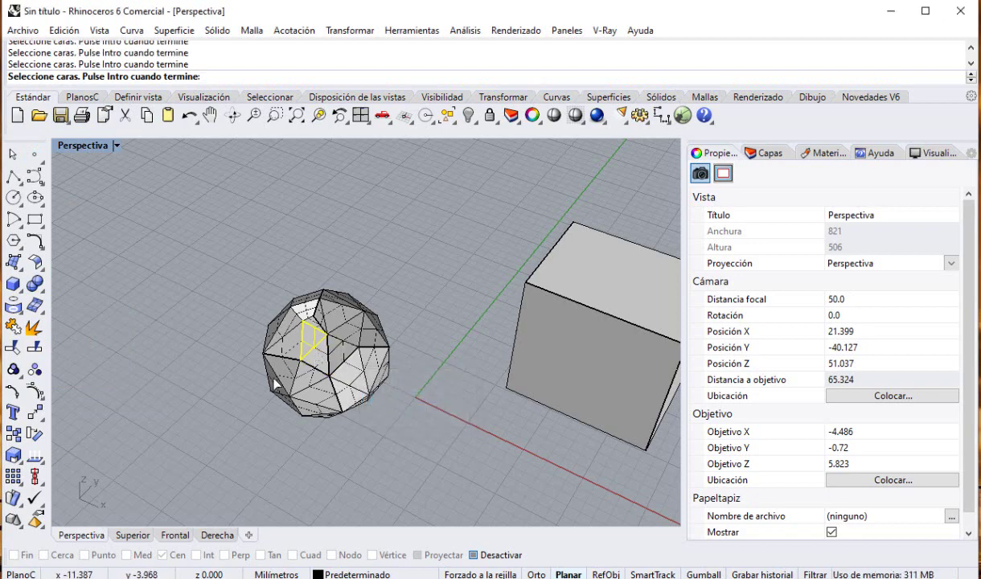
{"action": "right_click_drag", "start_coordinate": [274, 384], "coordinate": [364, 351]}
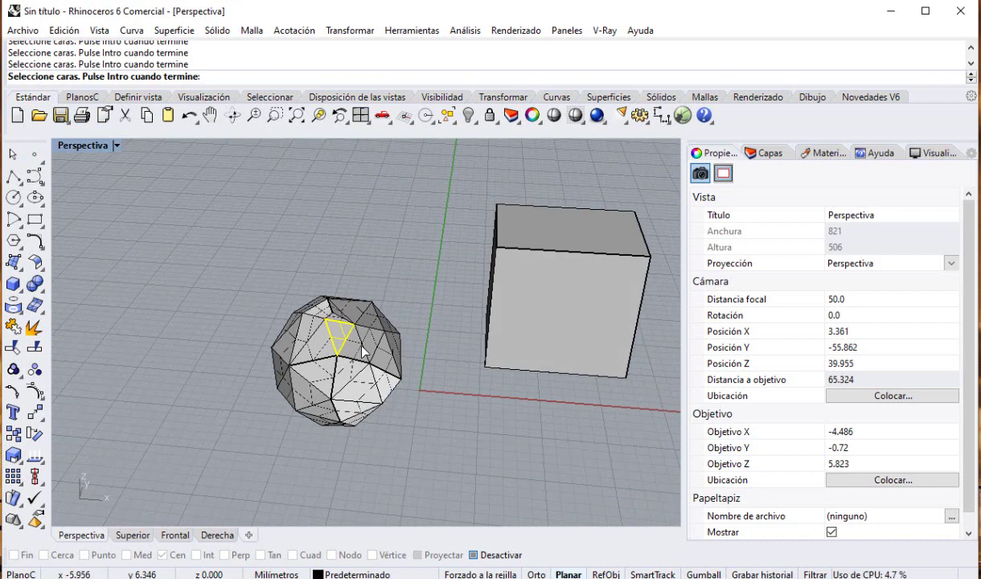
{"action": "key", "text": "Return"}
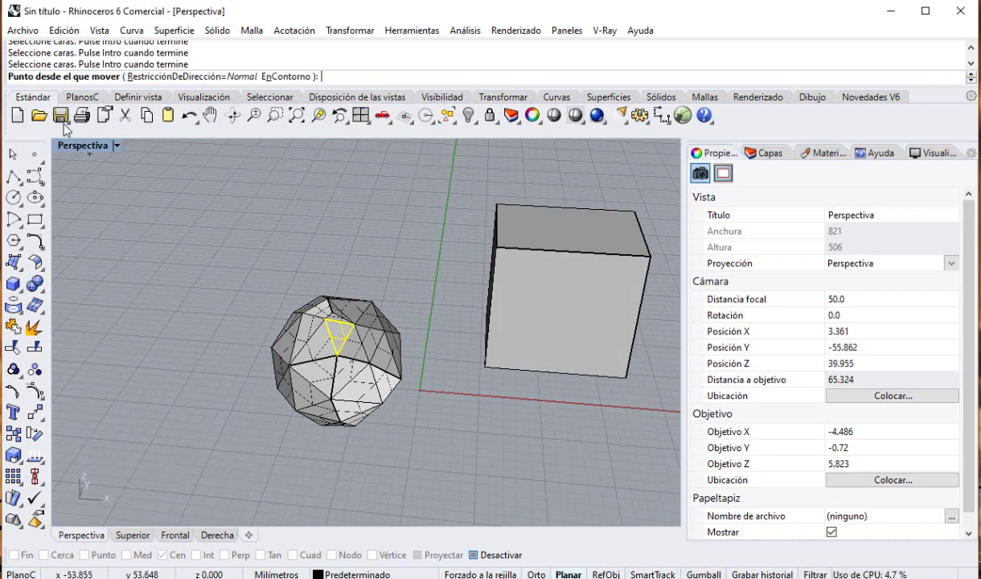
- Show the four-view layout and place the move's base point on the chosen sphere face in the Right (Derecha) view
{"action": "double_click", "coordinate": [78, 146]}
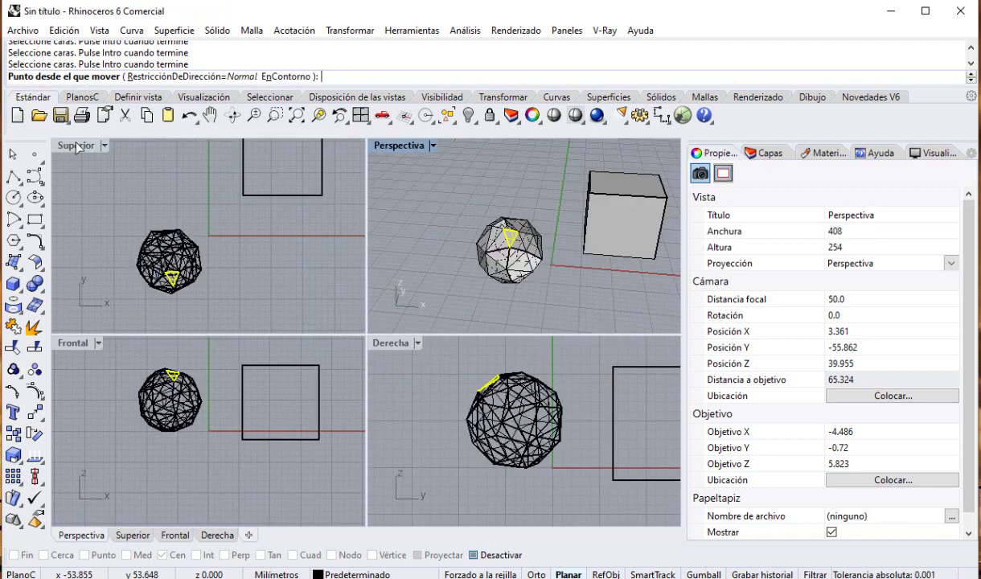
{"action": "scroll", "coordinate": [458, 402], "scroll_direction": "up", "scroll_amount": 3}
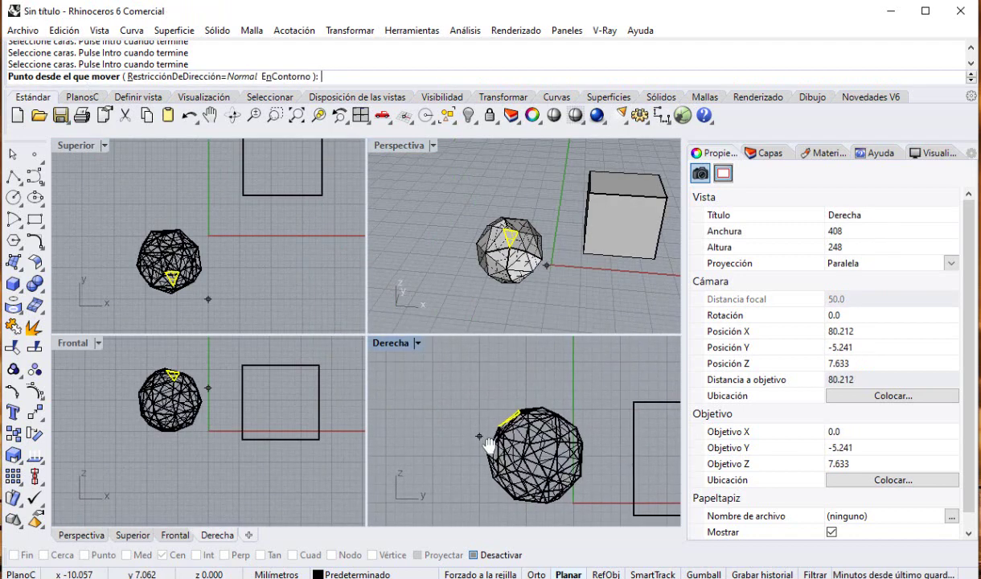
{"action": "scroll", "coordinate": [494, 393], "scroll_direction": "up", "scroll_amount": 2}
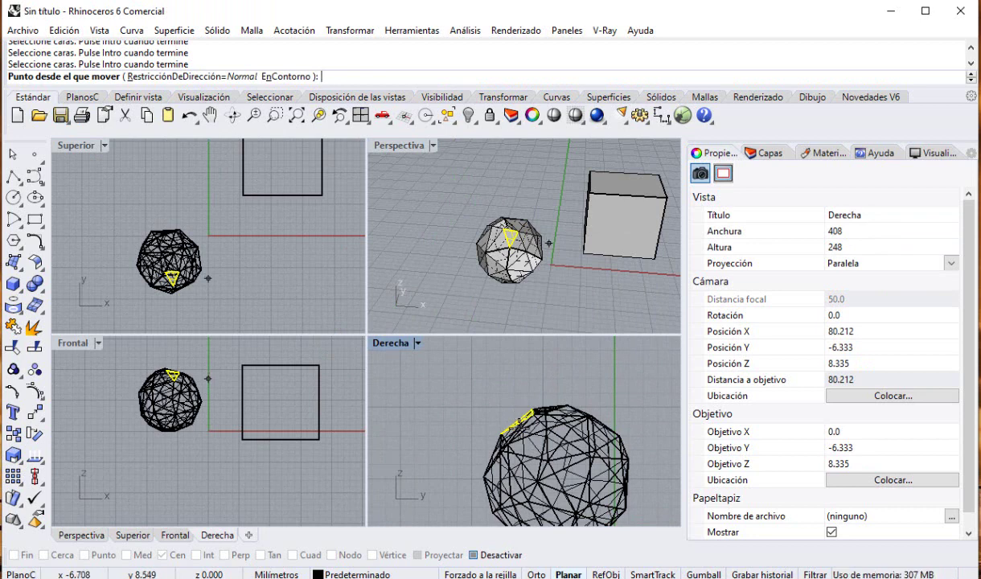
{"action": "left_click", "coordinate": [519, 420]}
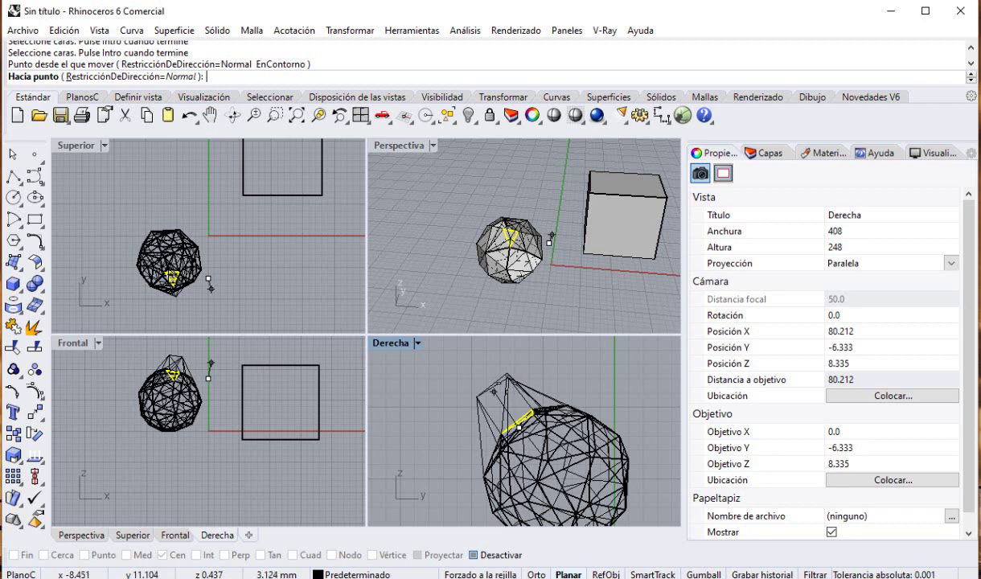
- Set the direction constraint to Ninguno and move the face freely above the sphere in the Right view, and undo that move
{"action": "left_click", "coordinate": [108, 78]}
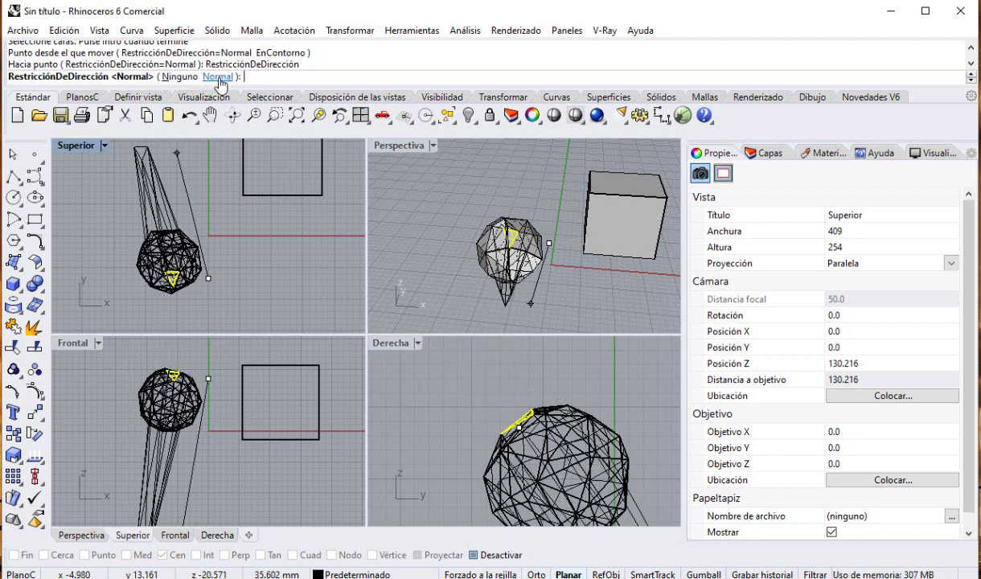
{"action": "left_click", "coordinate": [180, 76]}
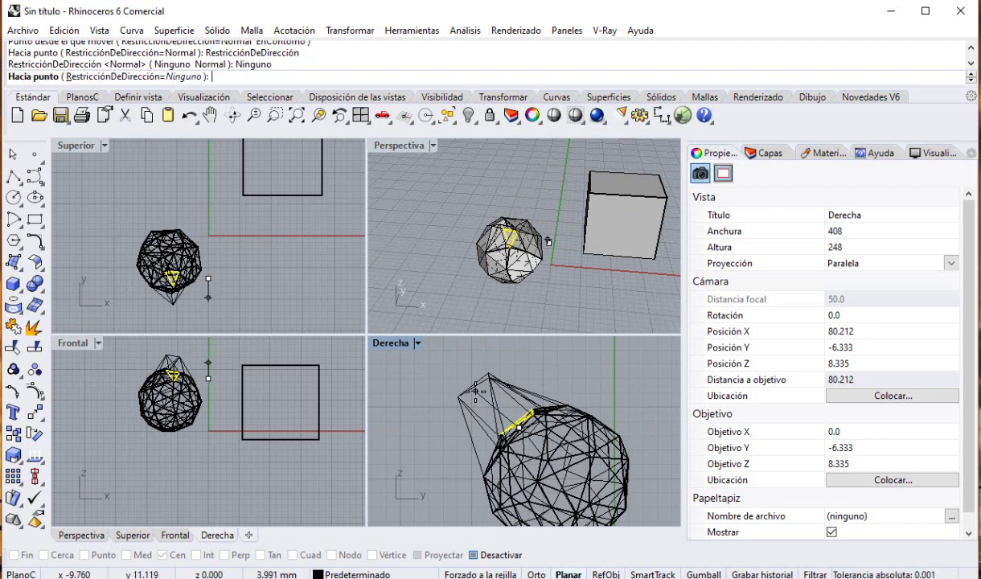
{"action": "left_click", "coordinate": [517, 362]}
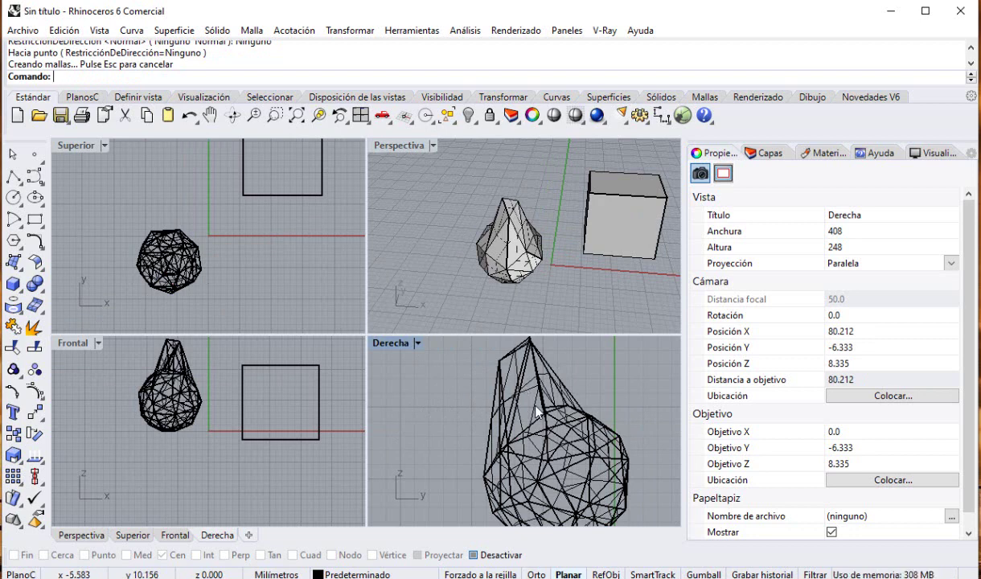
{"action": "key", "text": "ctrl+z"}
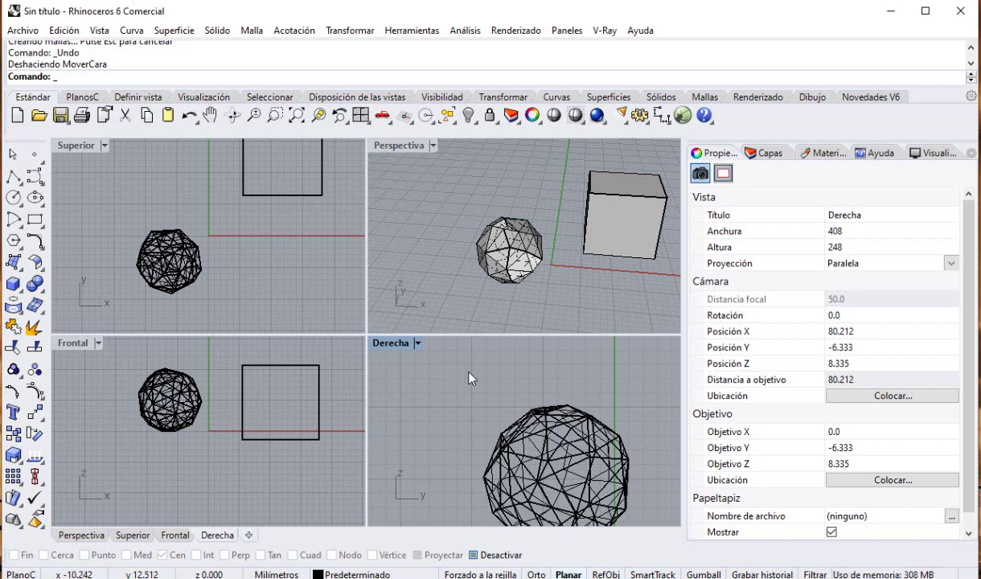
- Start MoveFace again with the cube's front face and one triangular face on the sphere's front as the faces to move
{"action": "type", "text": "ove"}
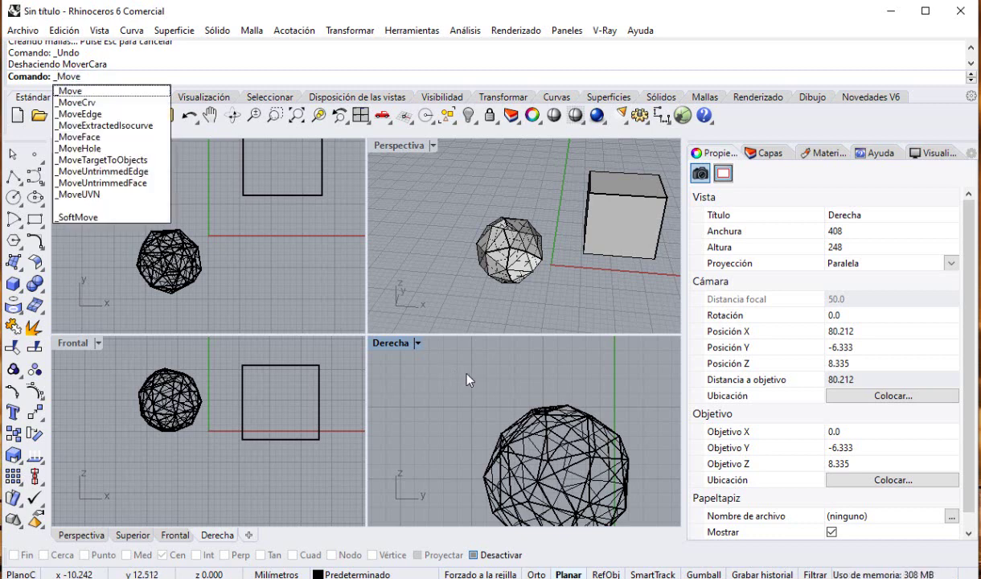
{"action": "left_click", "coordinate": [88, 137]}
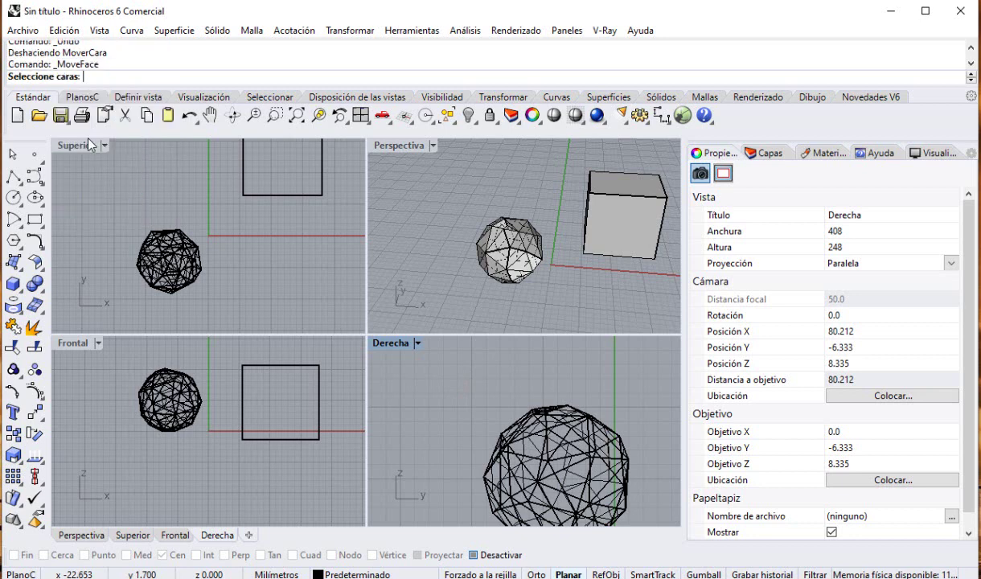
{"action": "left_click", "coordinate": [604, 235]}
{"action": "left_click", "coordinate": [536, 245]}
{"action": "left_click", "coordinate": [566, 273]}
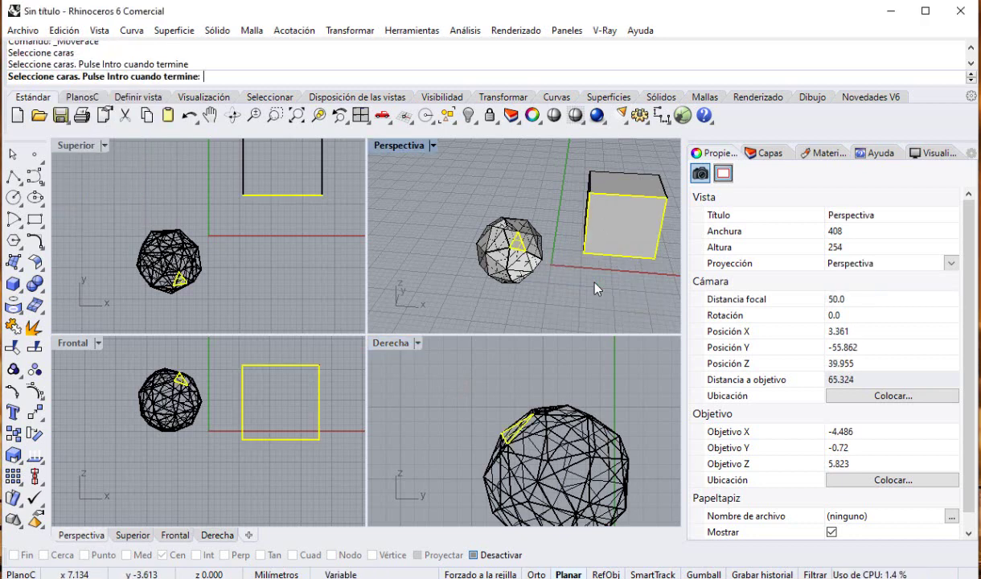
{"action": "right_click", "coordinate": [513, 361]}
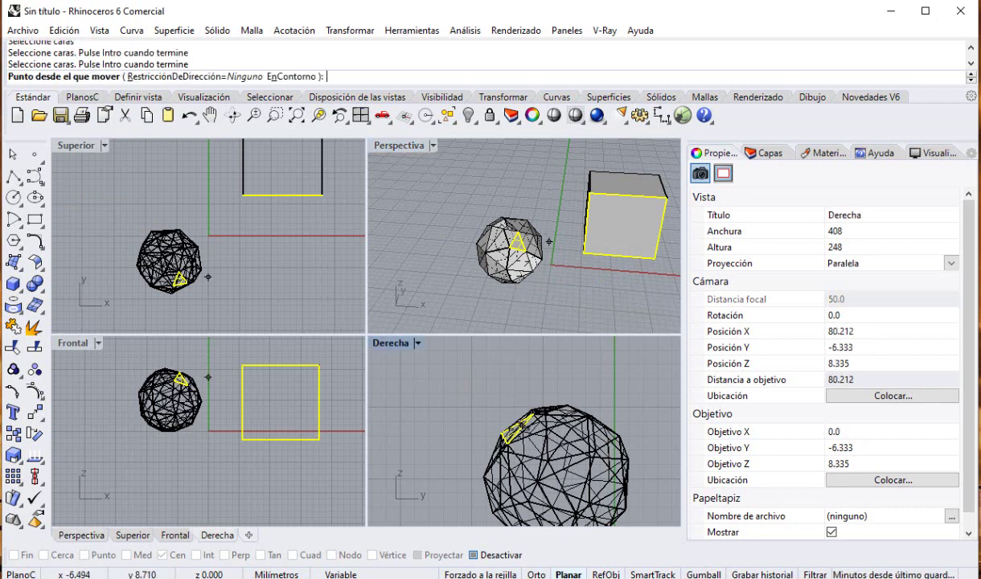
- Move both faces 8 mm in the Right view with a 45-degree angle constraint, and undo the move
{"action": "left_click", "coordinate": [517, 423]}
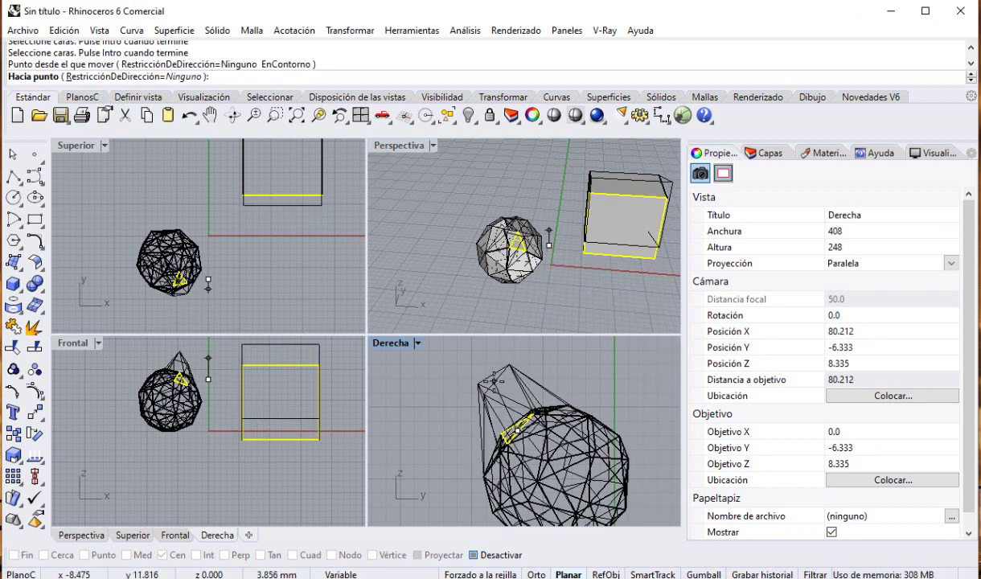
{"action": "type", "text": "<"}
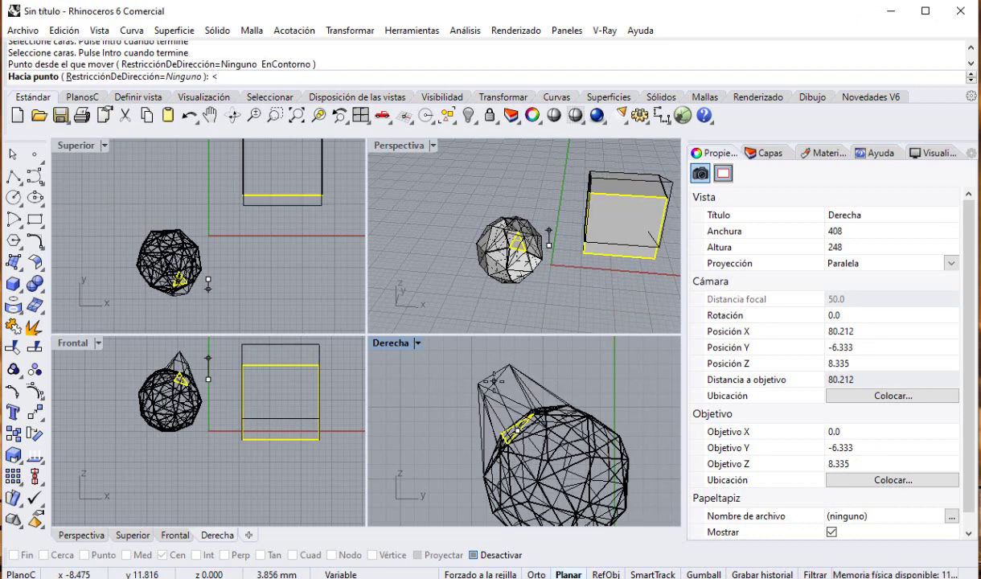
{"action": "type", "text": "45"}
{"action": "key", "text": "Return"}
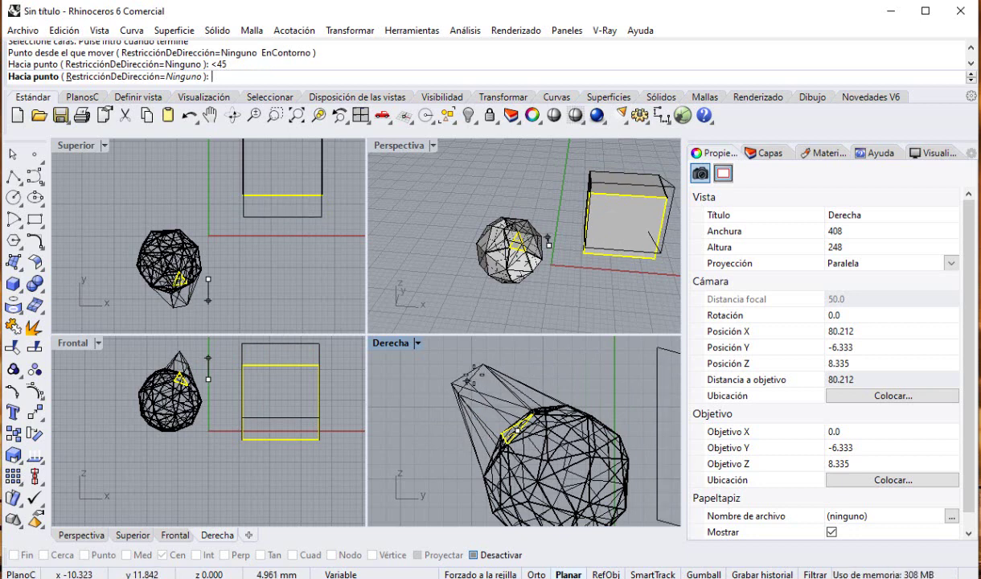
{"action": "type", "text": "8"}
{"action": "key", "text": "Return"}
{"action": "scroll", "coordinate": [473, 371], "scroll_direction": "down", "scroll_amount": 3}
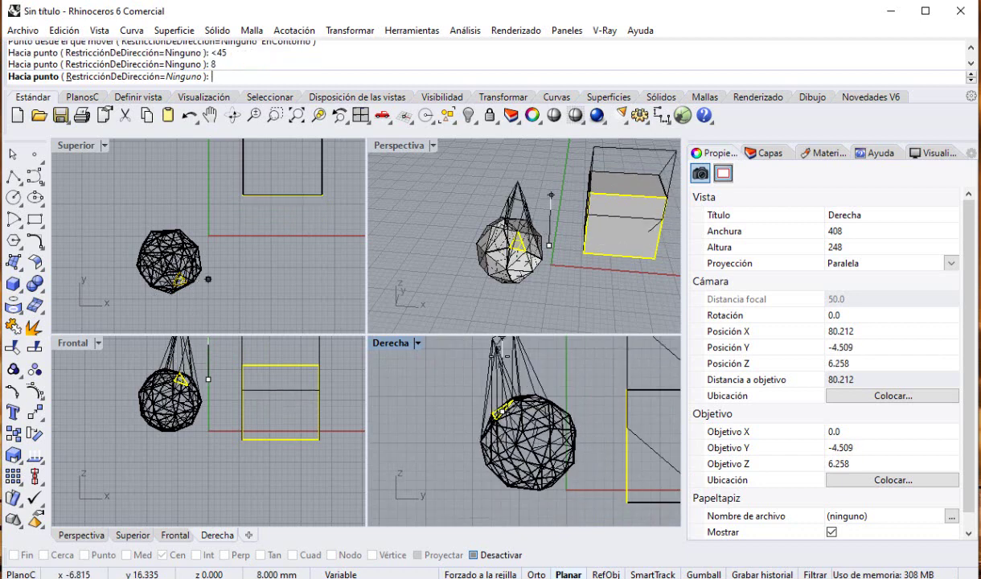
{"action": "right_click_drag", "start_coordinate": [420, 349], "coordinate": [470, 363]}
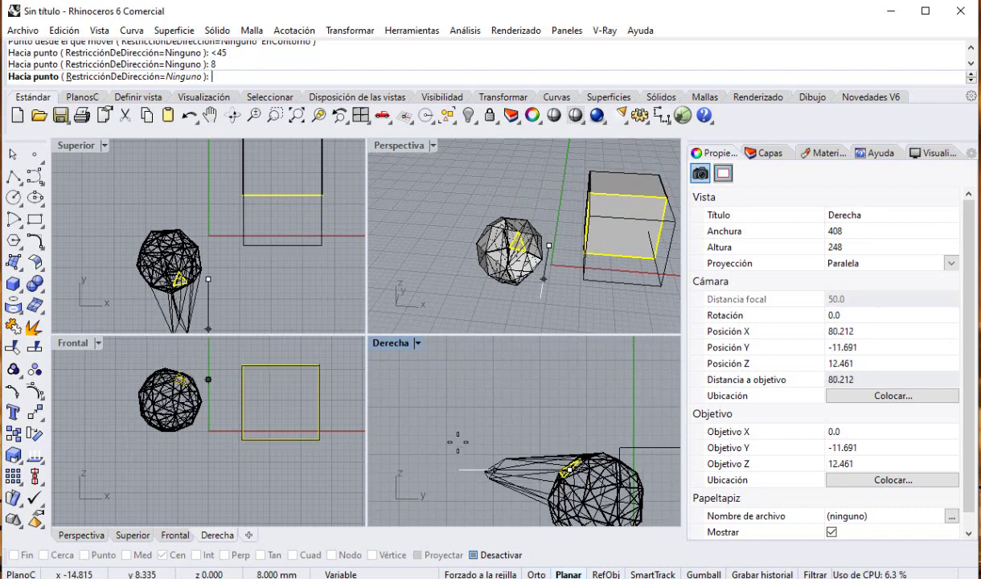
{"action": "left_click", "coordinate": [496, 422]}
{"action": "right_click_drag", "start_coordinate": [611, 201], "coordinate": [493, 240]}
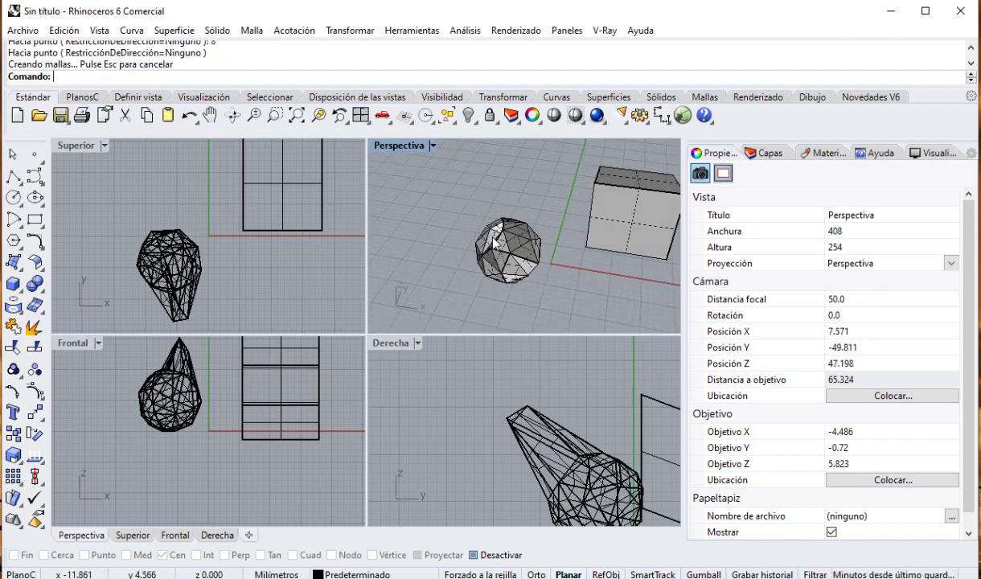
{"action": "key", "text": "ctrl+z"}
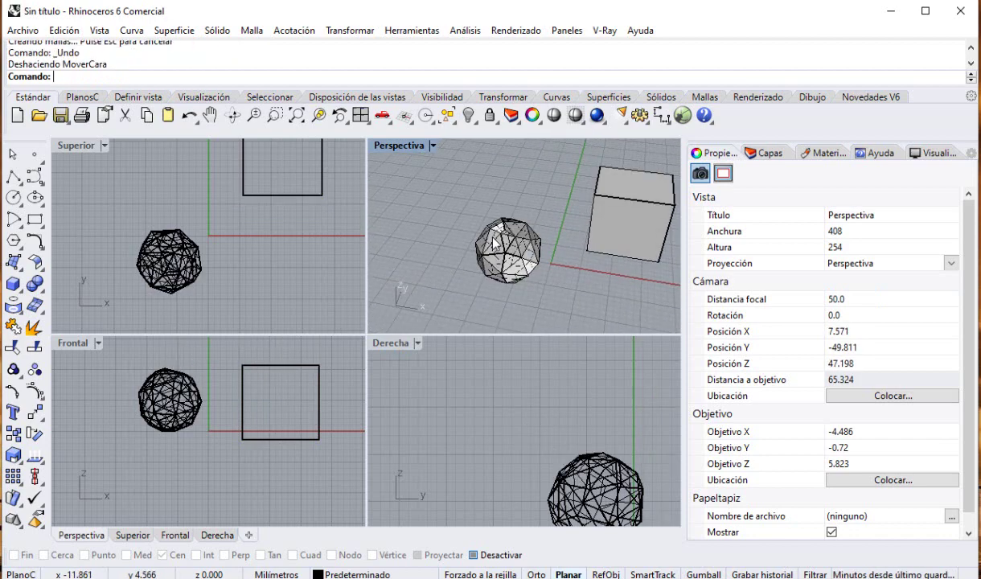
- Start MoveFace with two adjacent faces on the sphere's front and place the base point on them in the Derecha view
{"action": "type", "text": "MoverCara"}
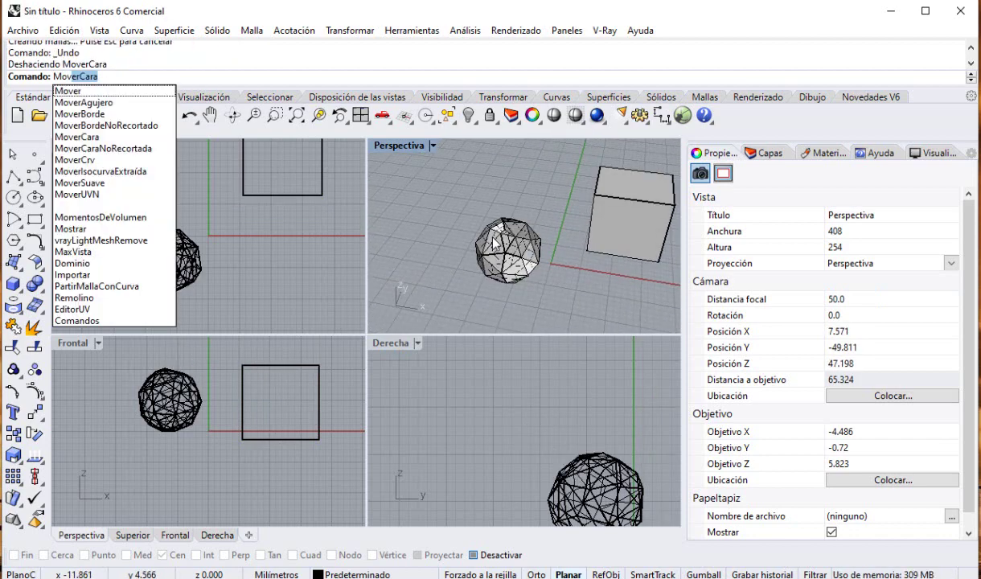
{"action": "key", "text": "Return"}
{"action": "left_click", "coordinate": [509, 270]}
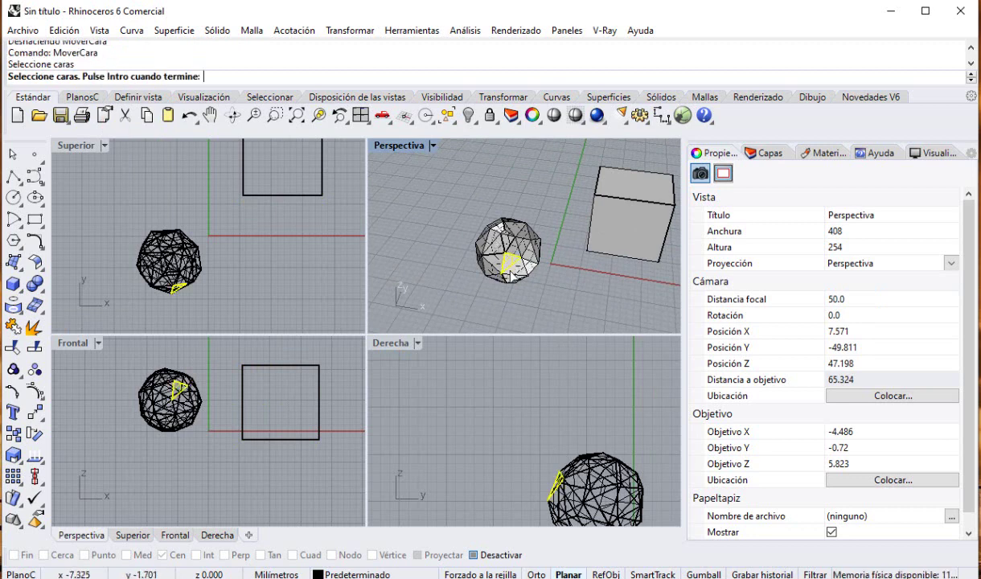
{"action": "key", "text": "Return"}
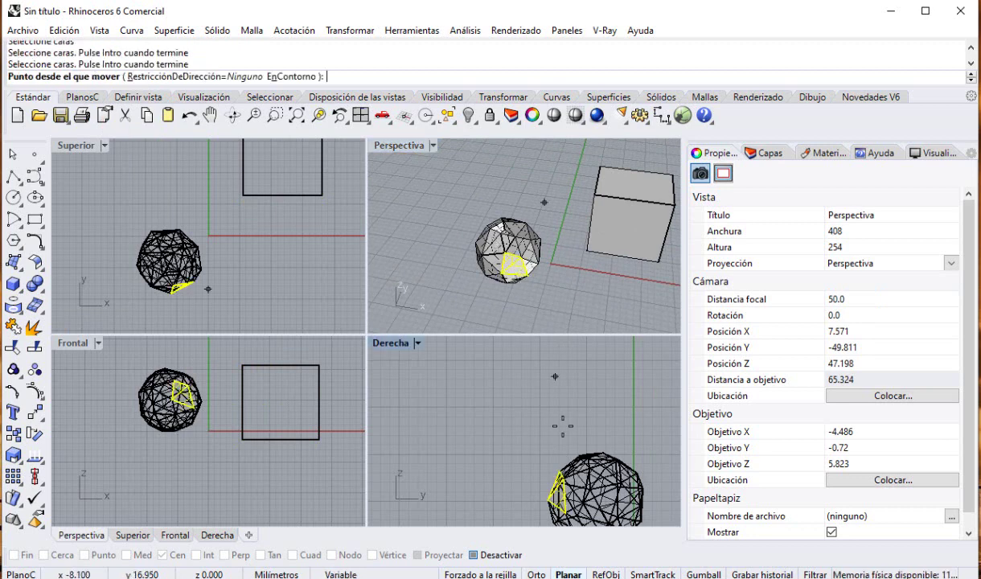
{"action": "left_click", "coordinate": [530, 457]}
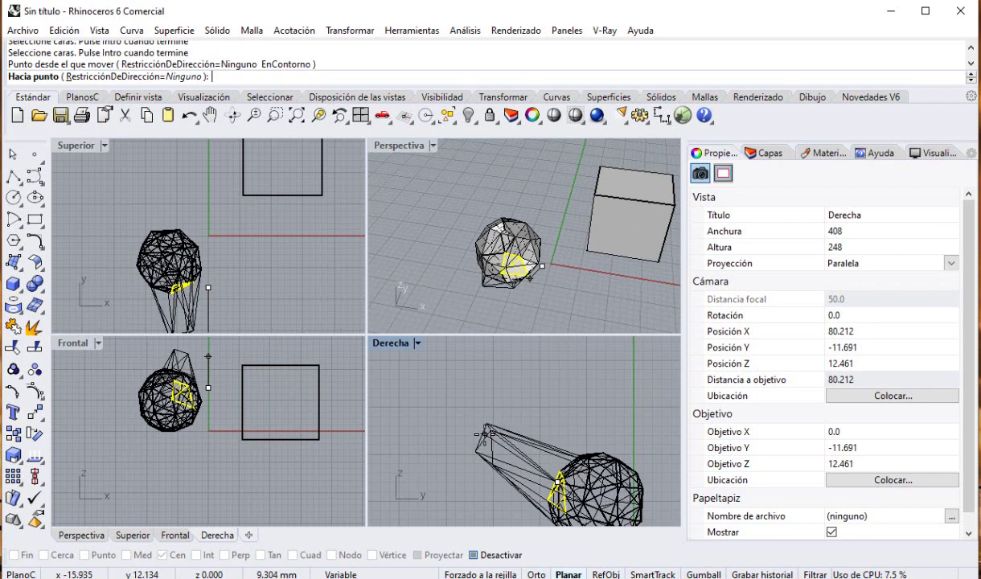
- Constrain the move to 60-degree angles and place the two sphere faces up and away from the sphere in the Derecha view
{"action": "type", "text": "<6"}
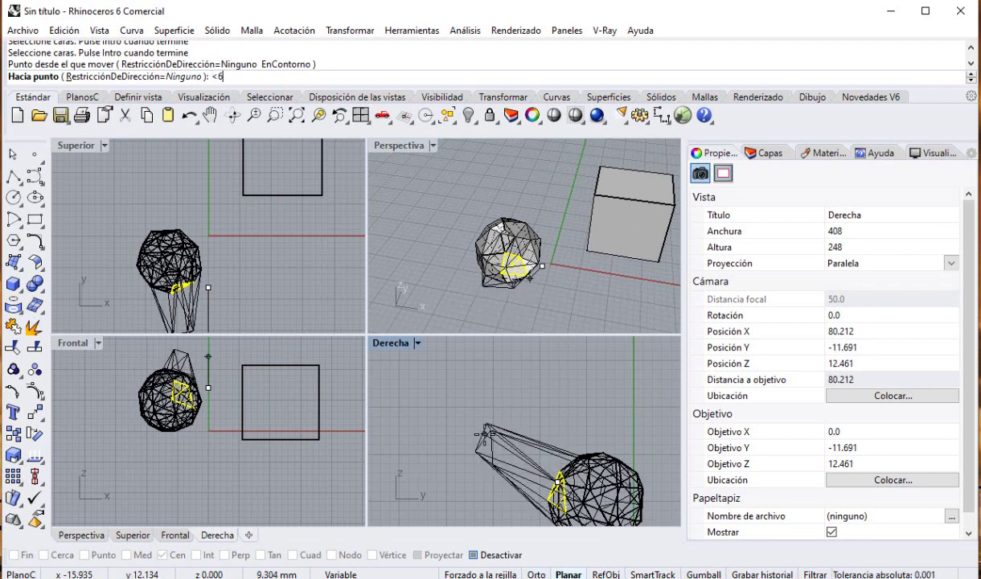
{"action": "type", "text": "0"}
{"action": "key", "text": "Return"}
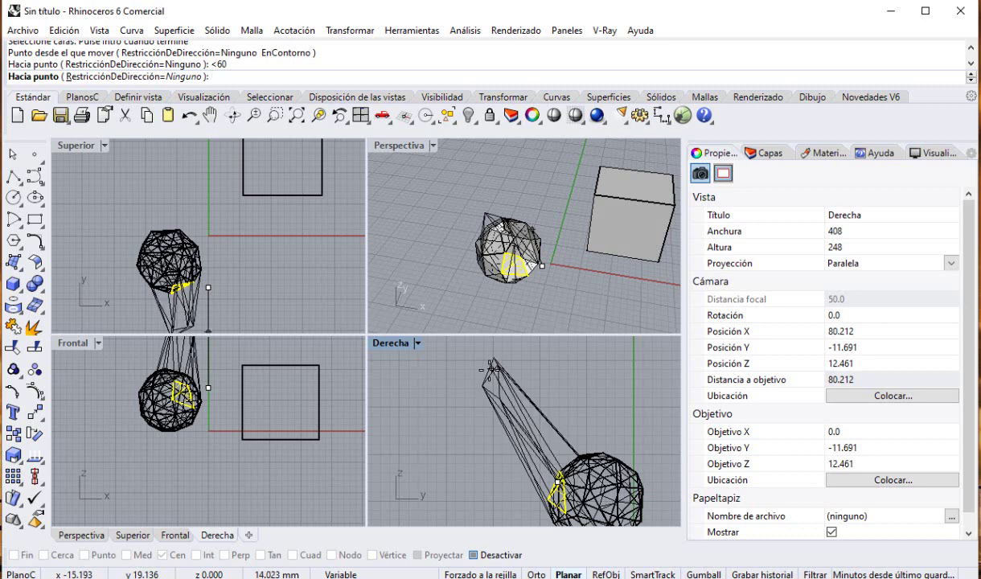
{"action": "key", "text": "Left"}
{"action": "key", "text": "Up"}
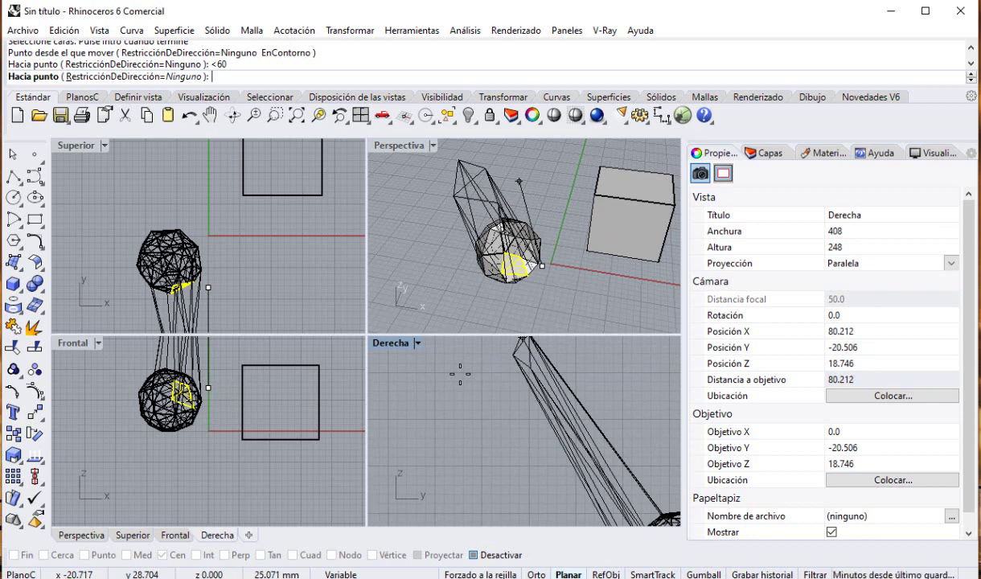
{"action": "right_click_drag", "start_coordinate": [459, 373], "coordinate": [363, 288]}
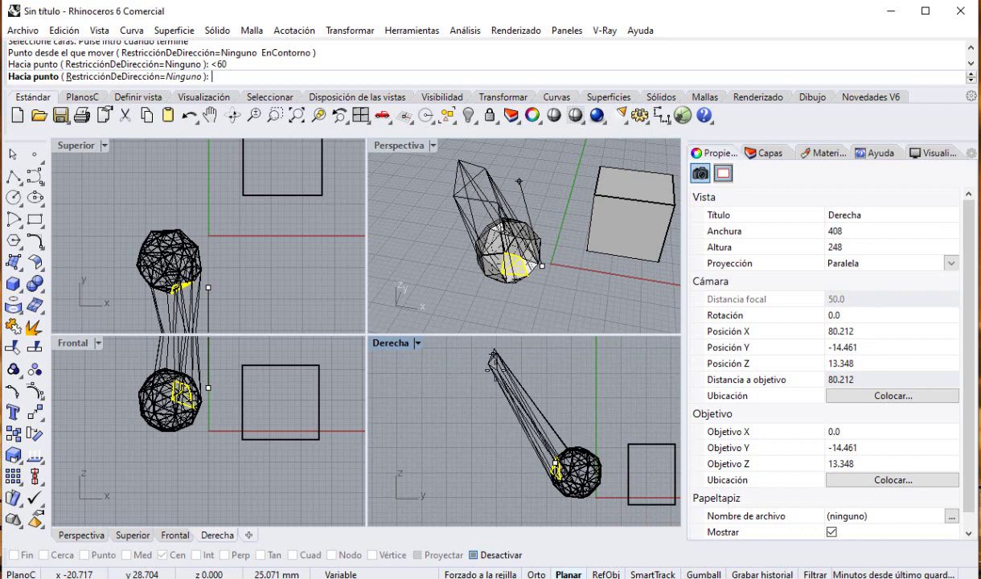
{"action": "left_click", "coordinate": [512, 415]}
- Move the cube's front face freely toward the sphere in the Perspectiva view with no direction constraint, and undo the move
{"action": "right_click_drag", "start_coordinate": [579, 228], "coordinate": [635, 268]}
{"action": "left_click", "coordinate": [633, 263]}
{"action": "key", "text": "ctrl+shift+m"}
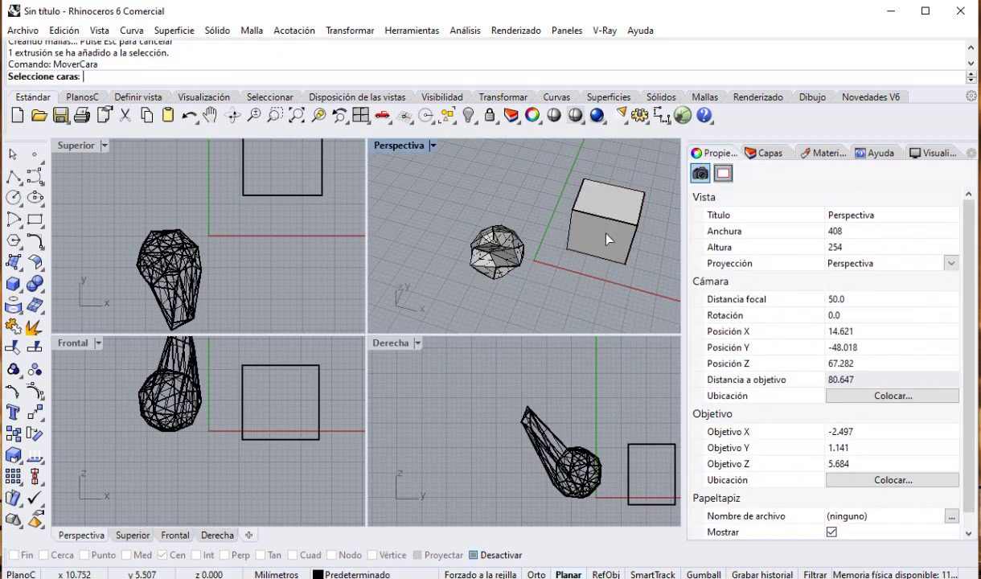
{"action": "left_click", "coordinate": [584, 213]}
{"action": "key", "text": "Return"}
{"action": "left_click", "coordinate": [596, 247]}
{"action": "left_click", "coordinate": [552, 294]}
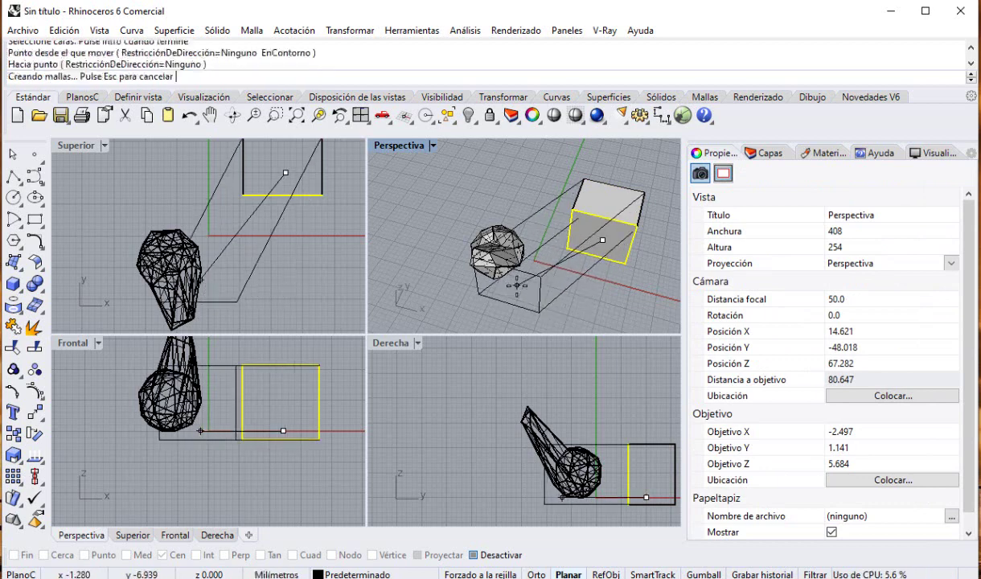
{"action": "right_click_drag", "start_coordinate": [552, 294], "coordinate": [581, 281]}
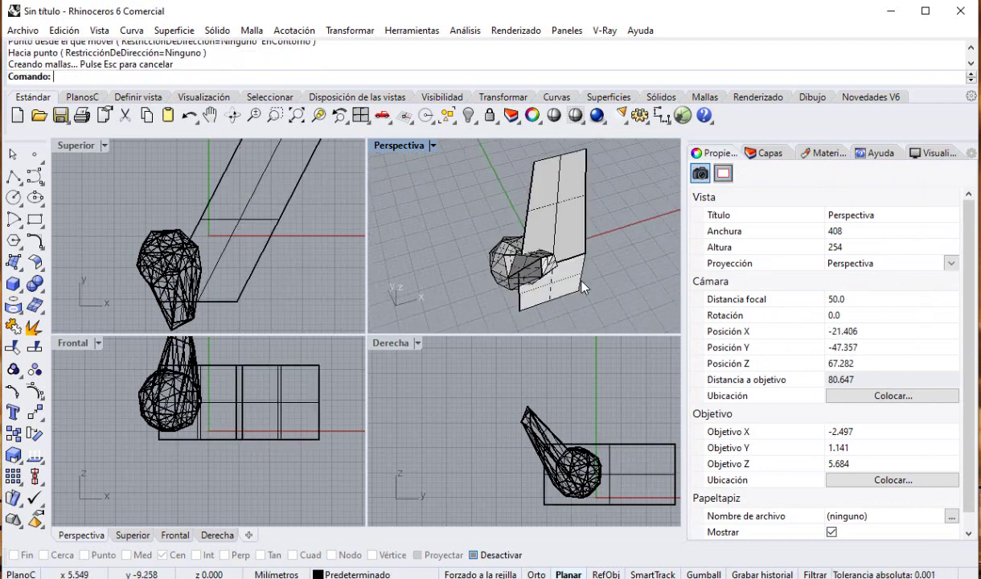
{"action": "key", "text": "ctrl+z"}
- Move the cube's front face outward with the direction constraint set to Normal, and undo that move
{"action": "left_click", "coordinate": [545, 205]}
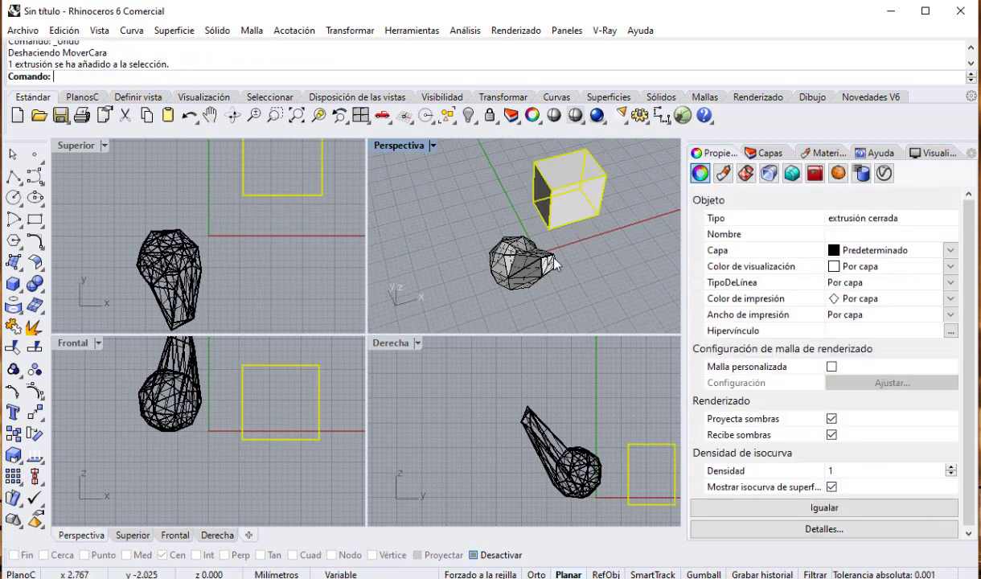
{"action": "key", "text": "Return"}
{"action": "left_click", "coordinate": [565, 211]}
{"action": "key", "text": "Return"}
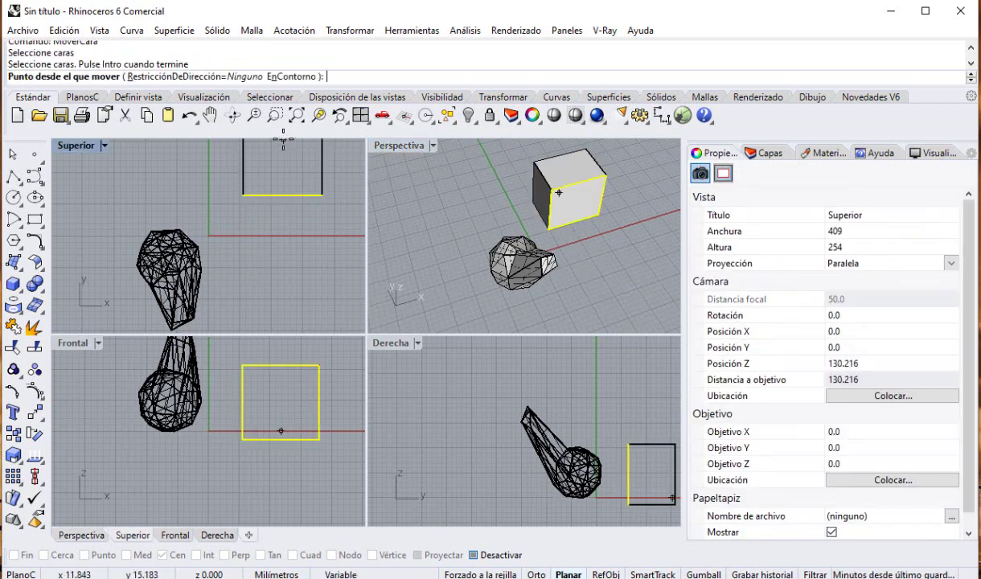
{"action": "left_click", "coordinate": [238, 77]}
{"action": "left_click", "coordinate": [207, 76]}
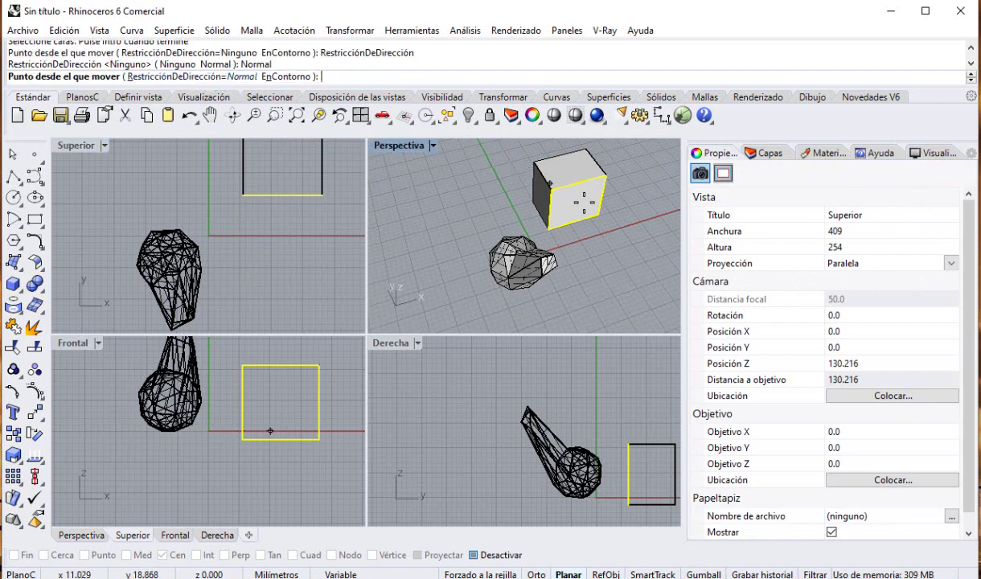
{"action": "left_click", "coordinate": [535, 188]}
{"action": "left_click", "coordinate": [578, 254]}
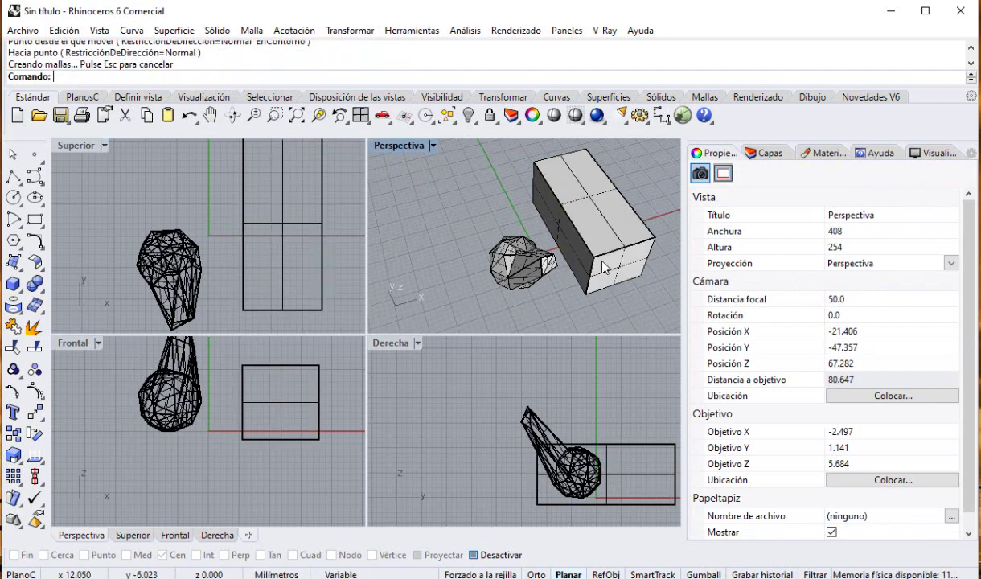
{"action": "key", "text": "ctrl+z"}
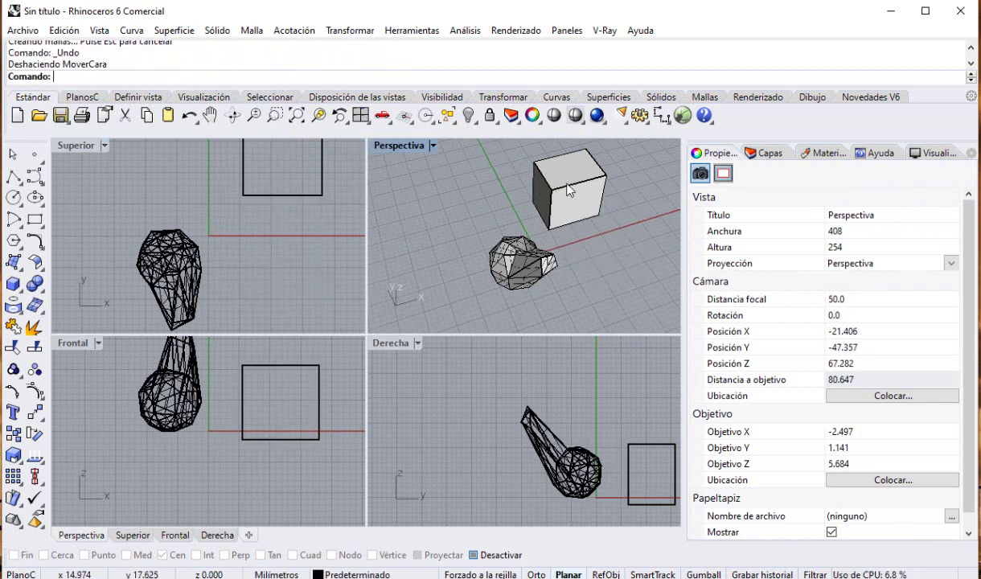
- Start moving the cube's front face again, switch the direction constraint to Ninguno, place the face obliquely near the sphere, and undo the move
{"action": "left_click", "coordinate": [570, 224]}
{"action": "left_click", "coordinate": [599, 243]}
{"action": "key", "text": "Return"}
{"action": "left_click", "coordinate": [574, 201]}
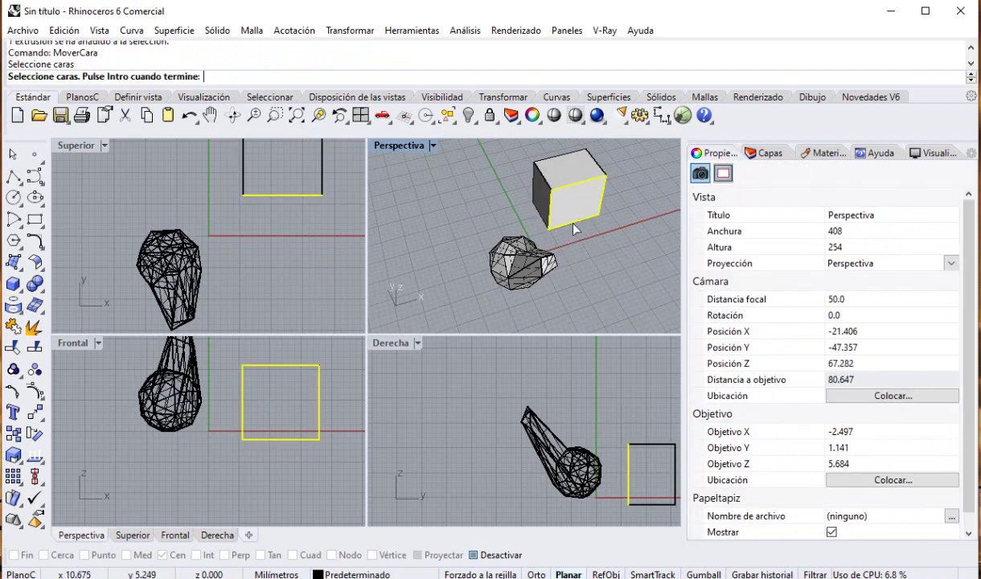
{"action": "key", "text": "Return"}
{"action": "left_click", "coordinate": [551, 184]}
{"action": "left_click", "coordinate": [161, 76]}
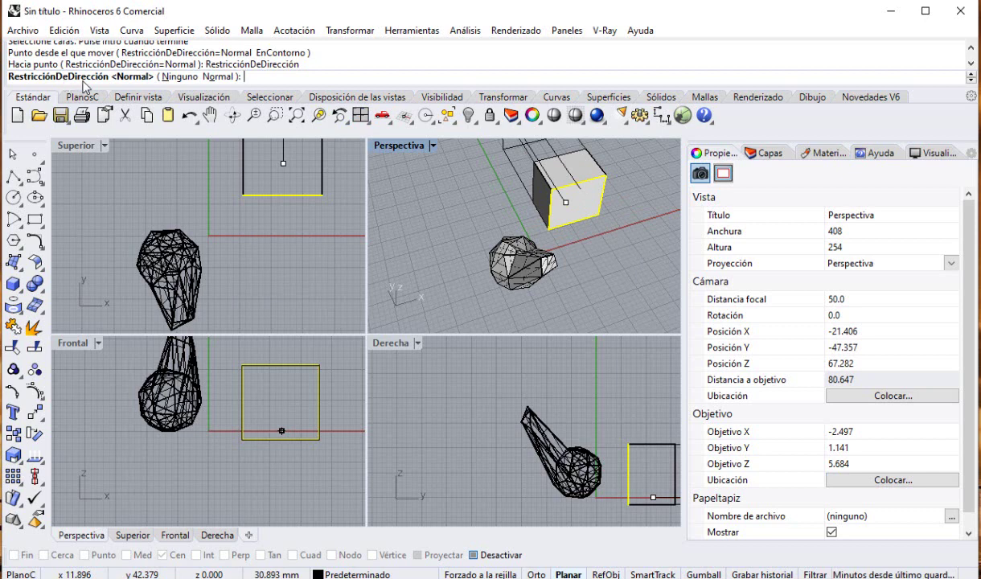
{"action": "left_click", "coordinate": [179, 76]}
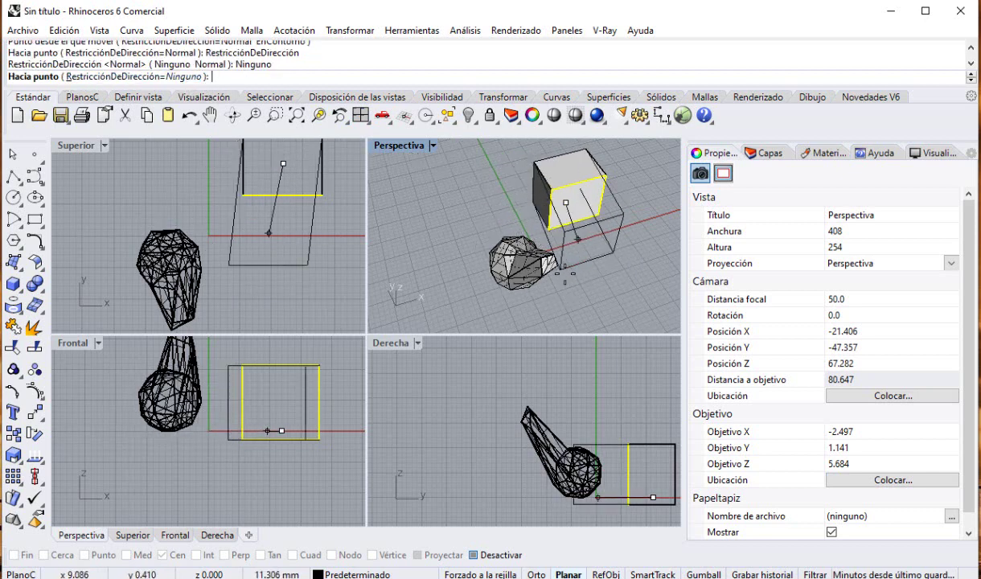
{"action": "left_click", "coordinate": [284, 159]}
{"action": "right_click_drag", "start_coordinate": [556, 272], "coordinate": [557, 236]}
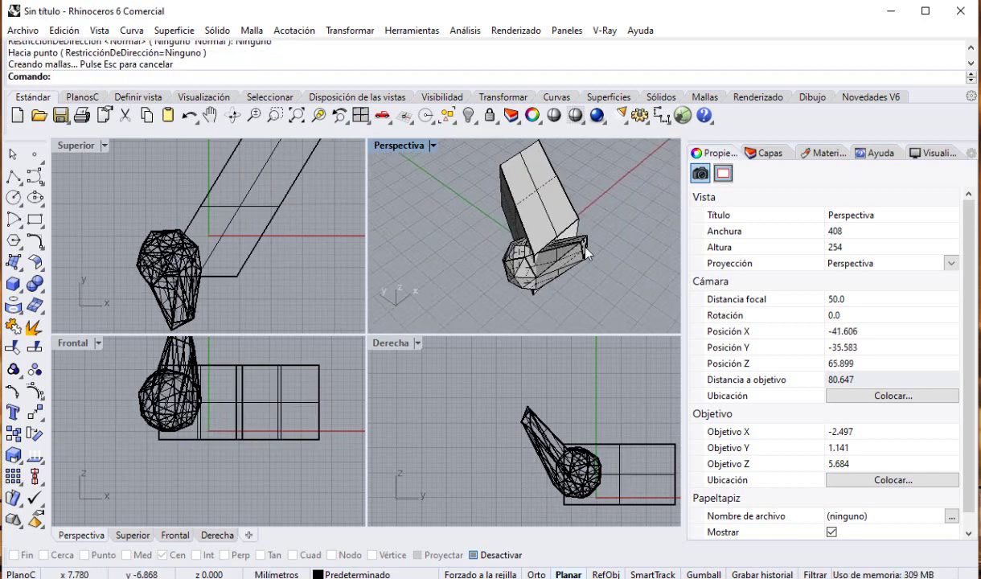
{"action": "key", "text": "ctrl+z"}
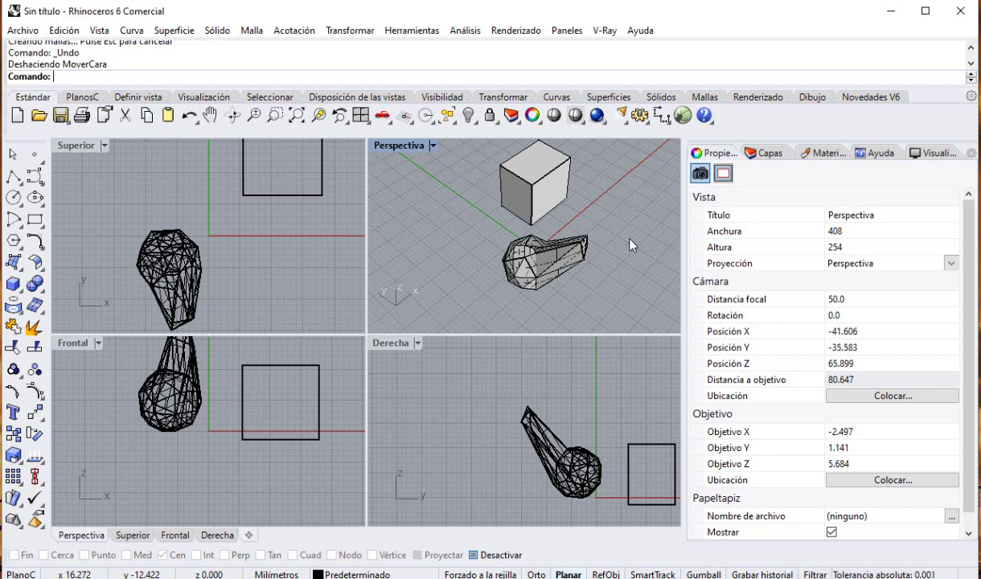
- Maximize the Perspectiva view with a close look at the sphere's extended faces
{"action": "right_click_drag", "start_coordinate": [630, 245], "coordinate": [478, 208]}
{"action": "scroll", "coordinate": [569, 256], "scroll_direction": "up", "scroll_amount": 4}
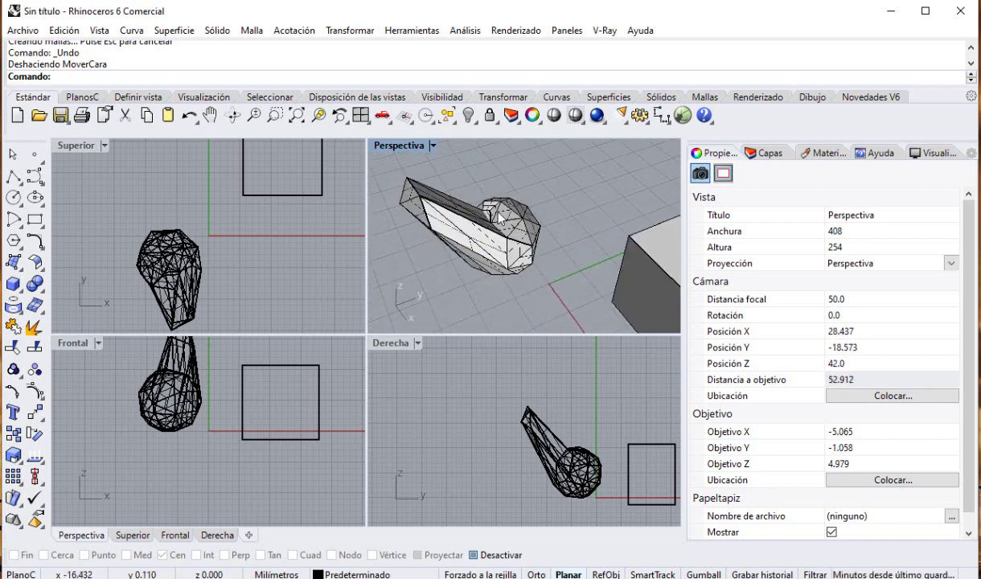
{"action": "double_click", "coordinate": [401, 148]}
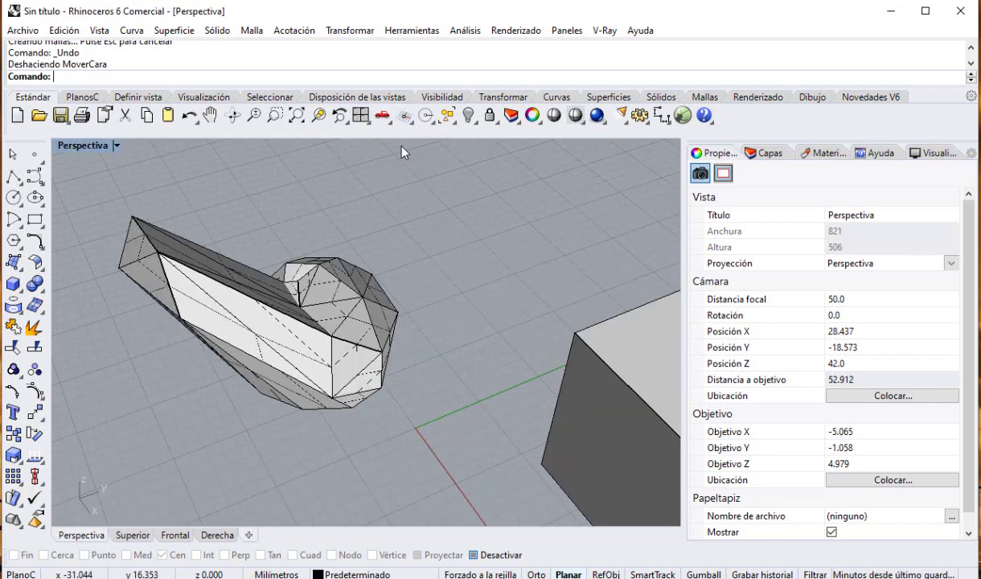